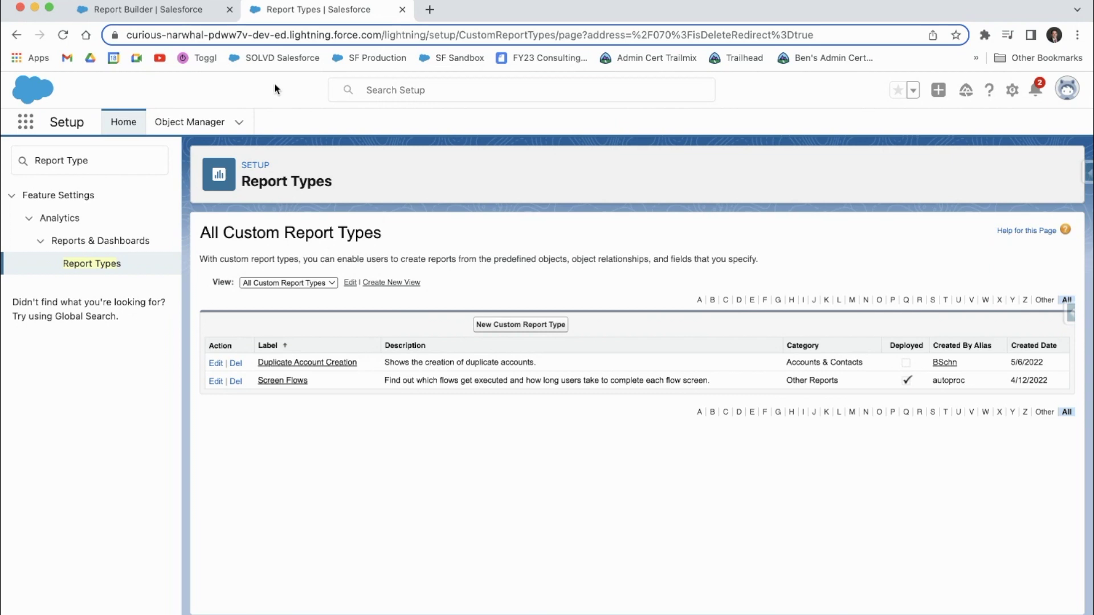
# From the Report Builder page, dismiss the report type chooser and start a new report
pyautogui.click(188, 12)
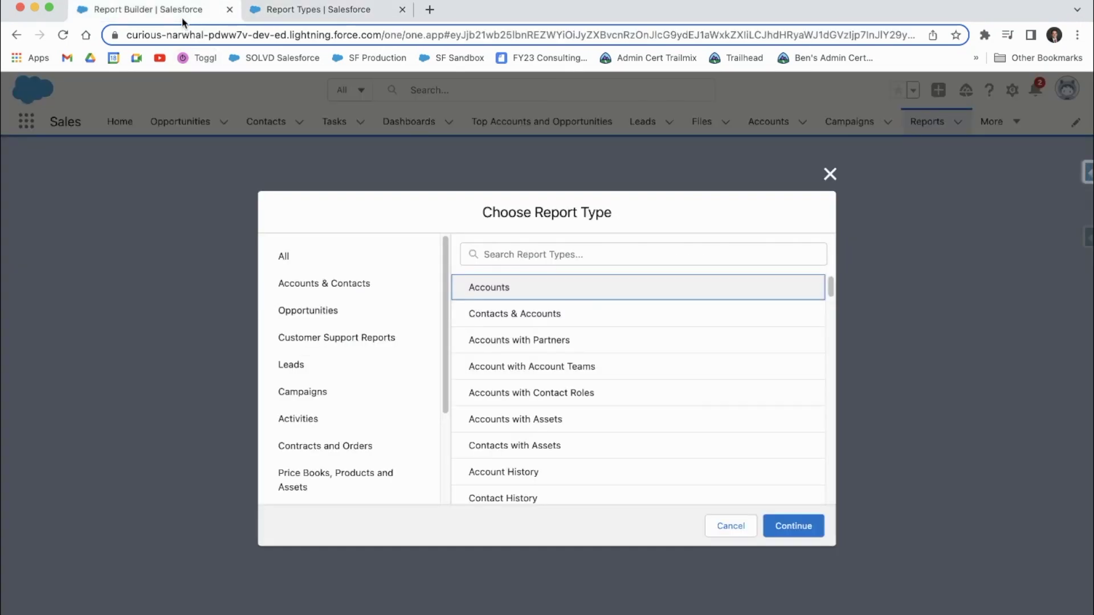
pyautogui.click(830, 174)
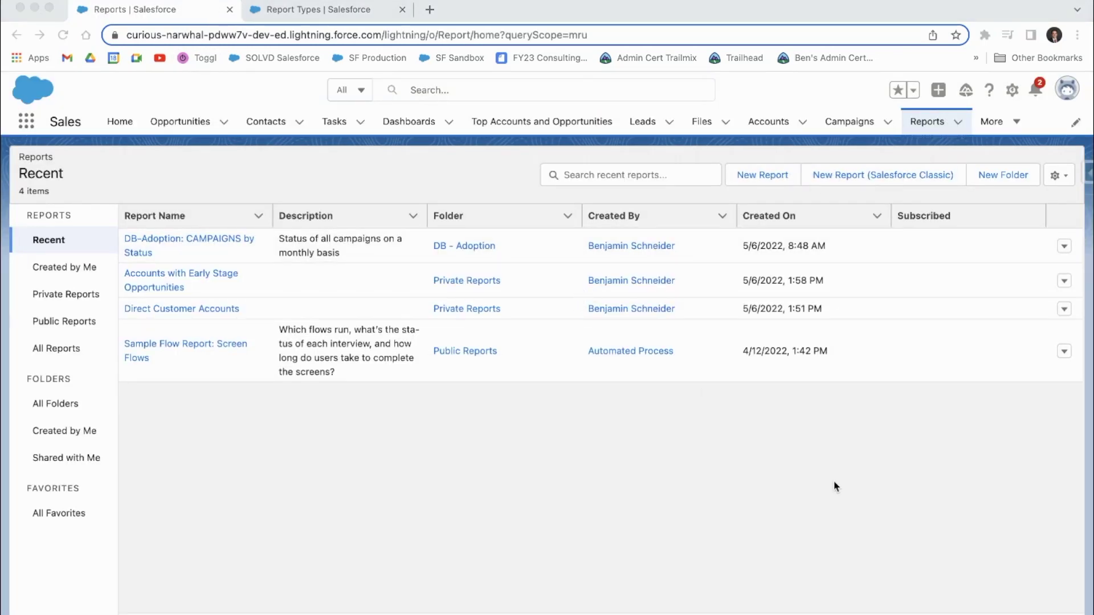
pyautogui.click(764, 178)
pyautogui.click(764, 178)
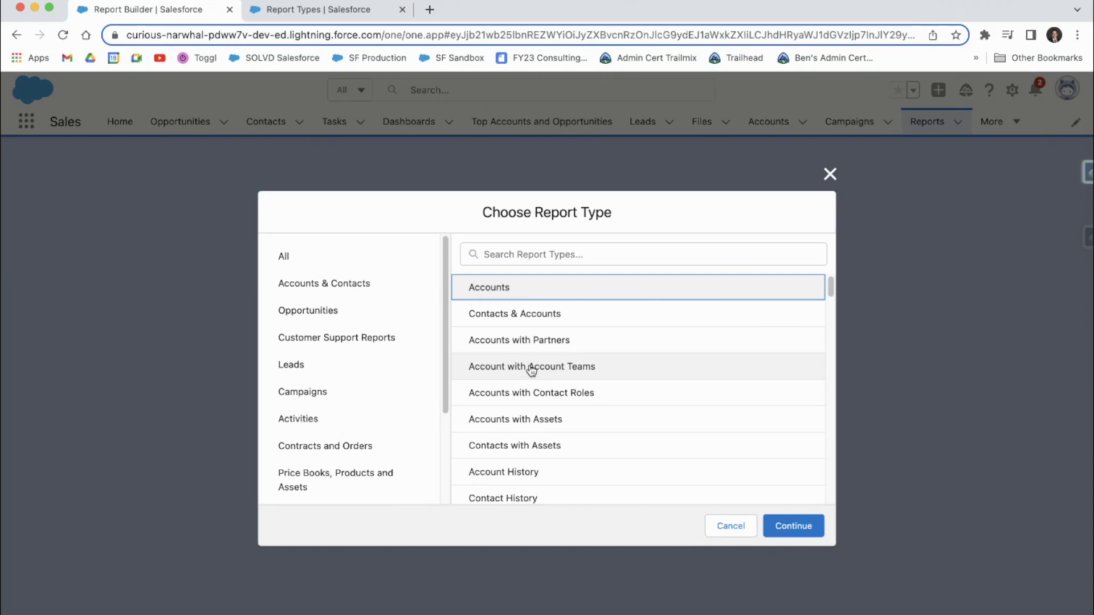
# Browse the available report types, then return to the Report Types setup page
pyautogui.scroll(-10, 531, 369)
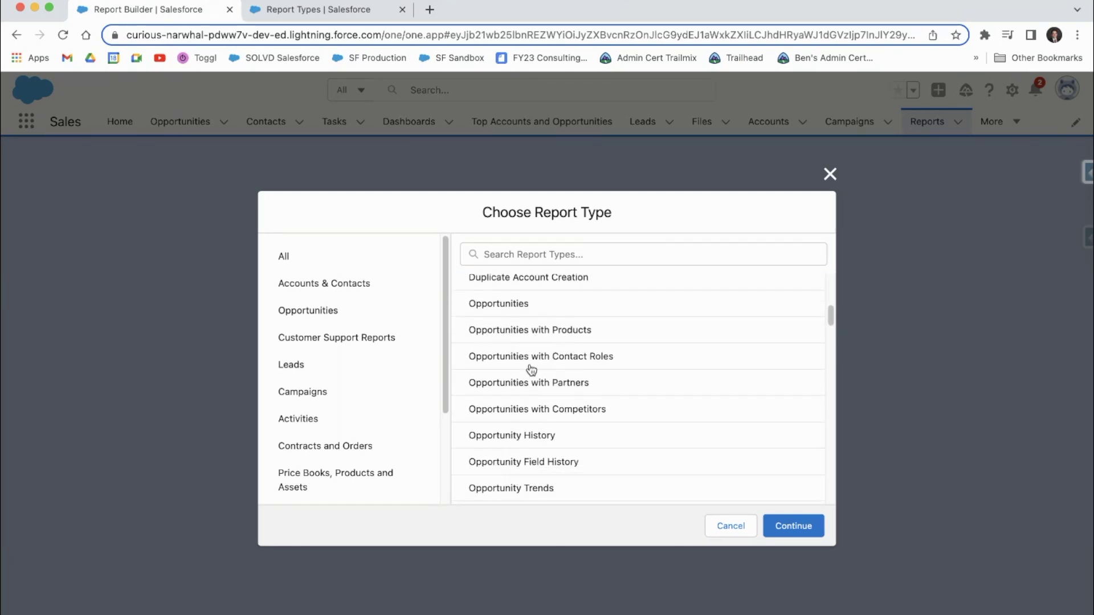
pyautogui.scroll(10, 531, 369)
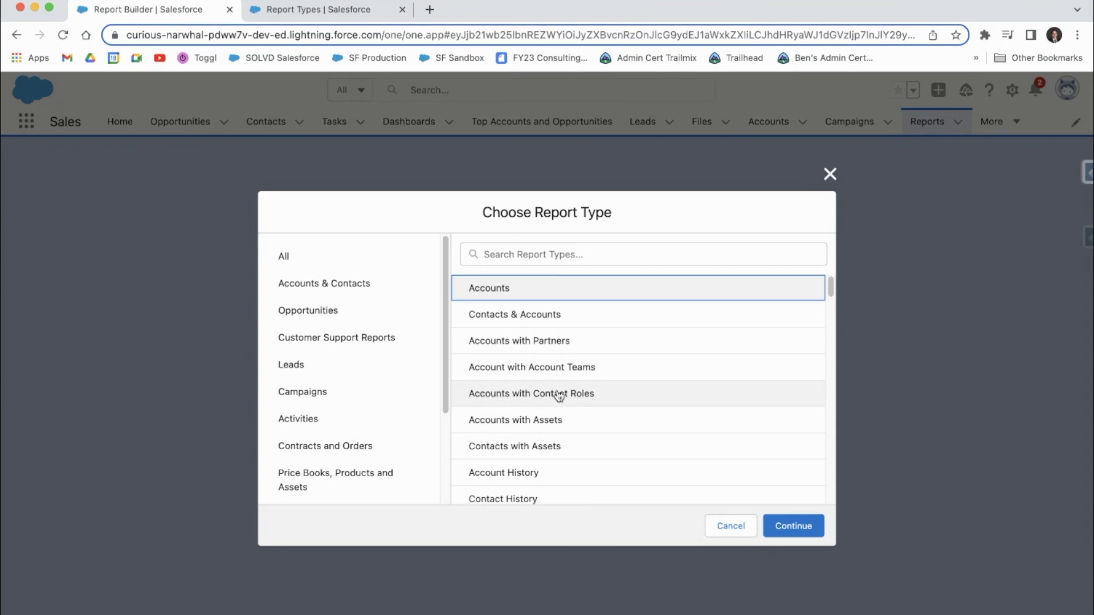
pyautogui.scroll(-3, 550, 453)
pyautogui.scroll(-1, 552, 454)
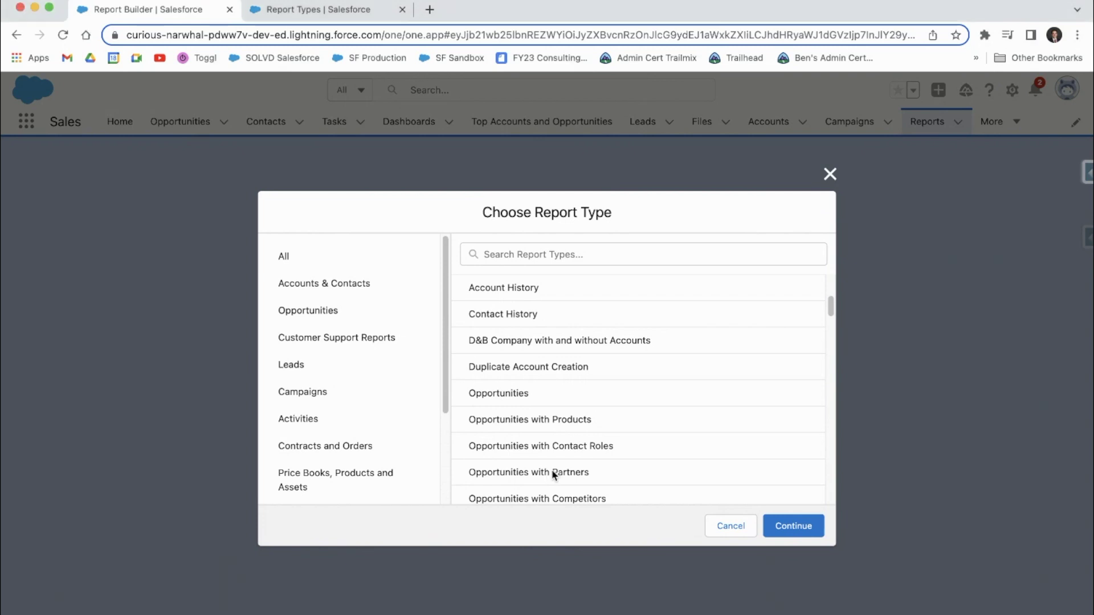
pyautogui.click(334, 11)
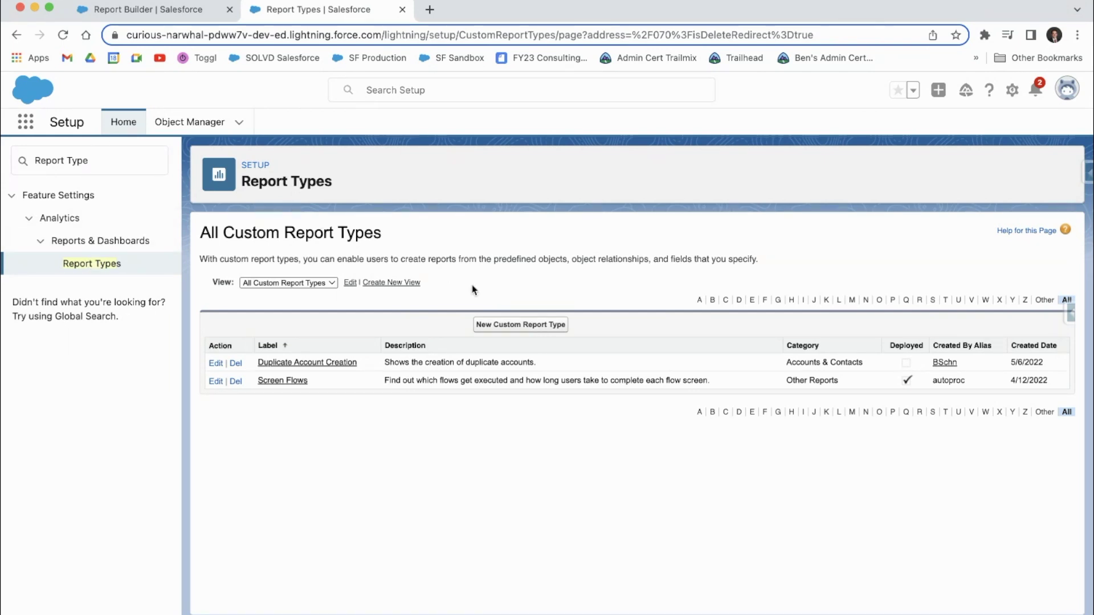
# Start a custom report type on Campaigns labelled 'Campaigns with Leads with Activities', with the name auto-filled
pyautogui.click(499, 326)
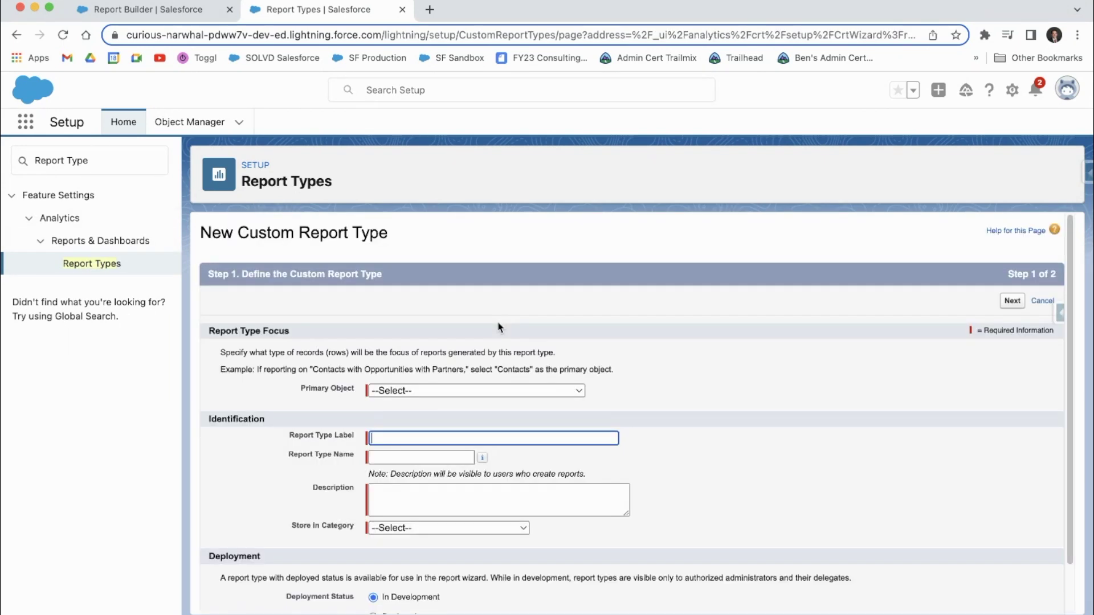
pyautogui.scroll(-1, 465, 389)
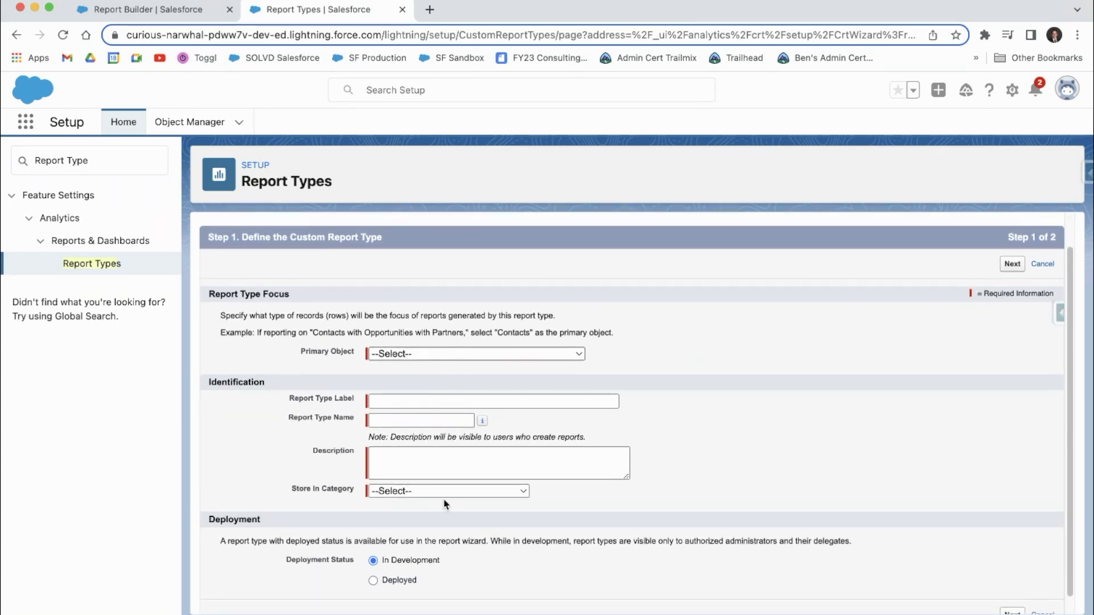
pyautogui.click(415, 353)
pyautogui.click(415, 374)
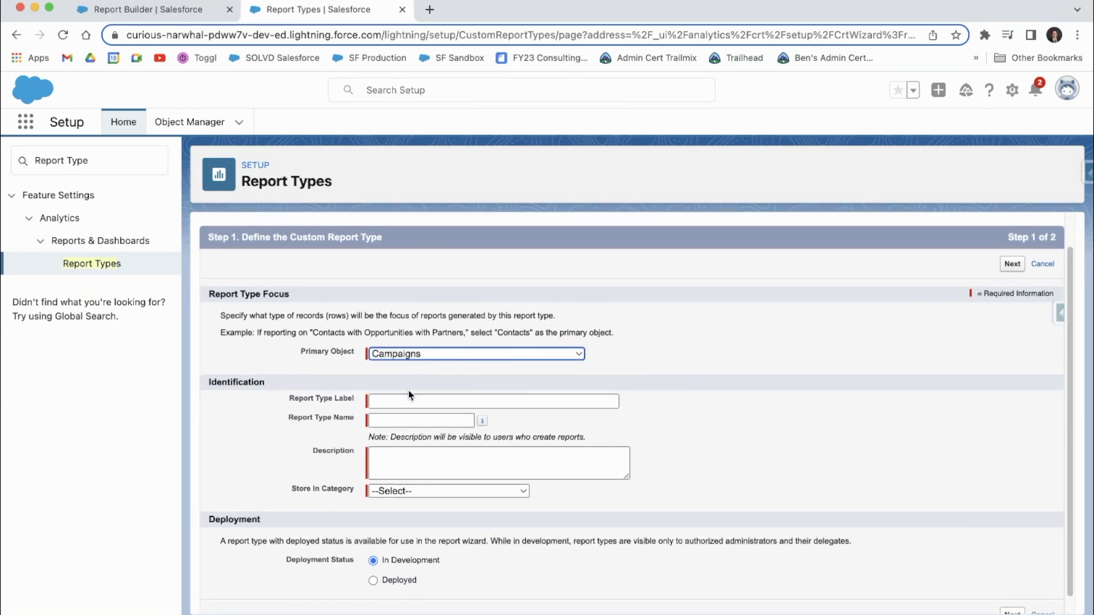
pyautogui.click(406, 398)
pyautogui.write('C')
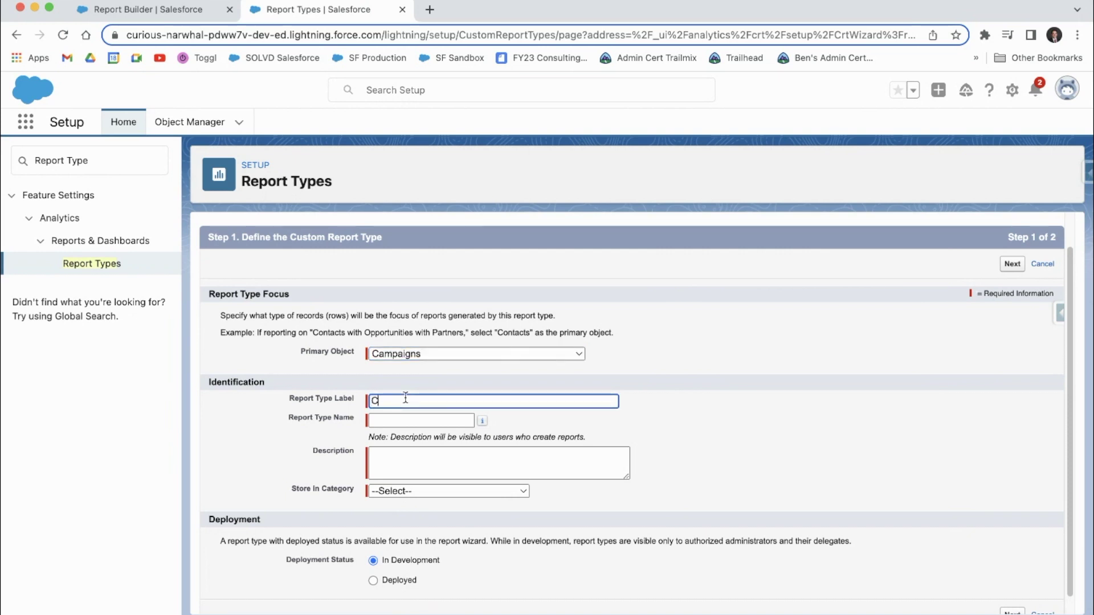
pyautogui.write('ampaigns with Leads with Activities')
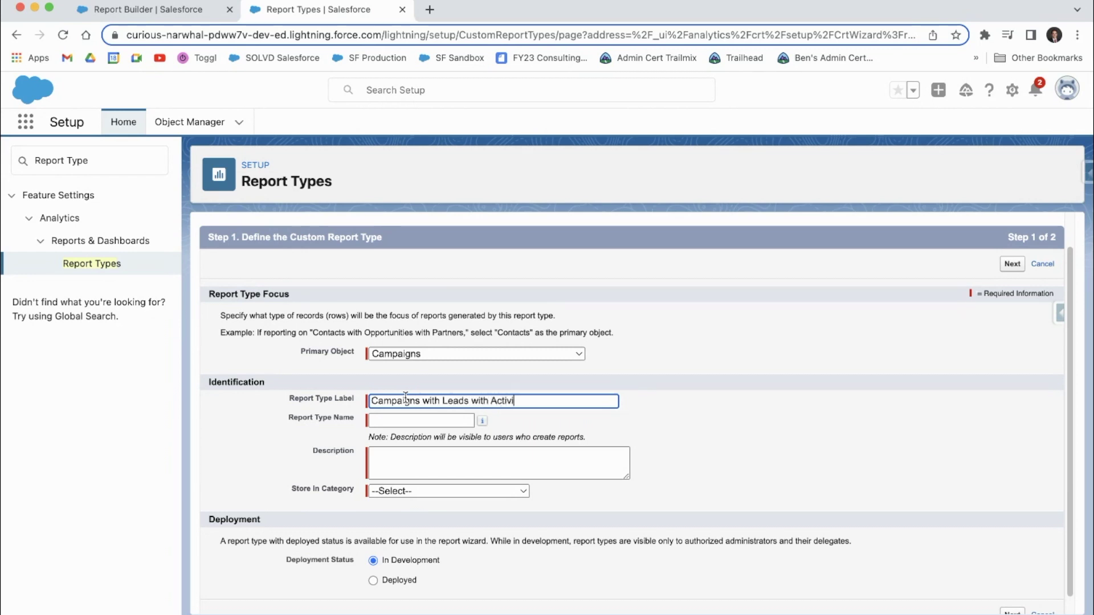
pyautogui.click(379, 426)
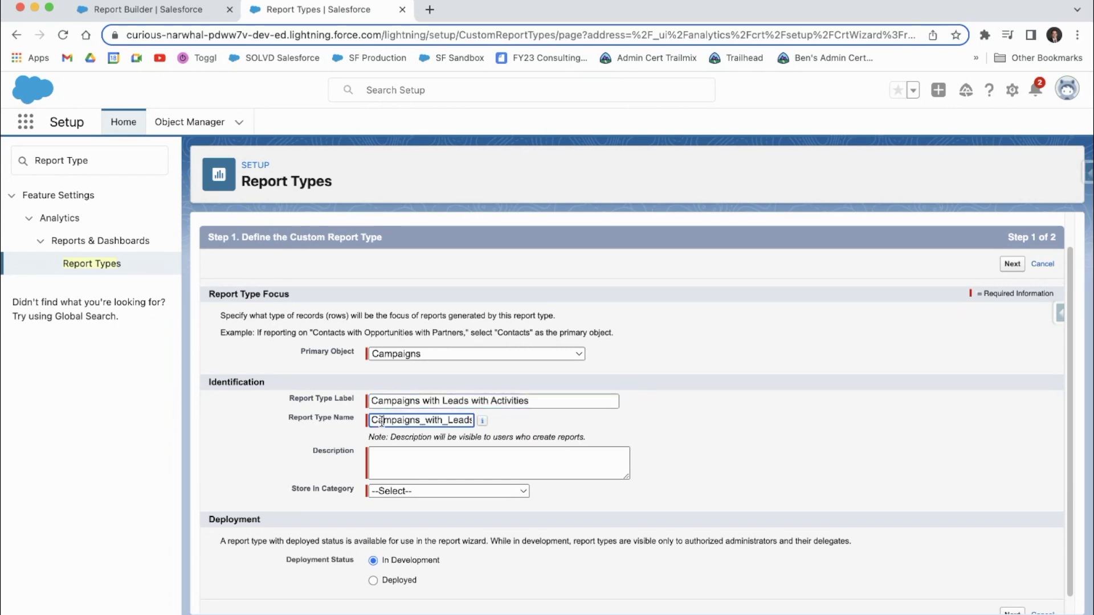
# Add the description 'test', store it in the Campaigns category, and continue to Step 2
pyautogui.click(391, 459)
pyautogui.write('test')
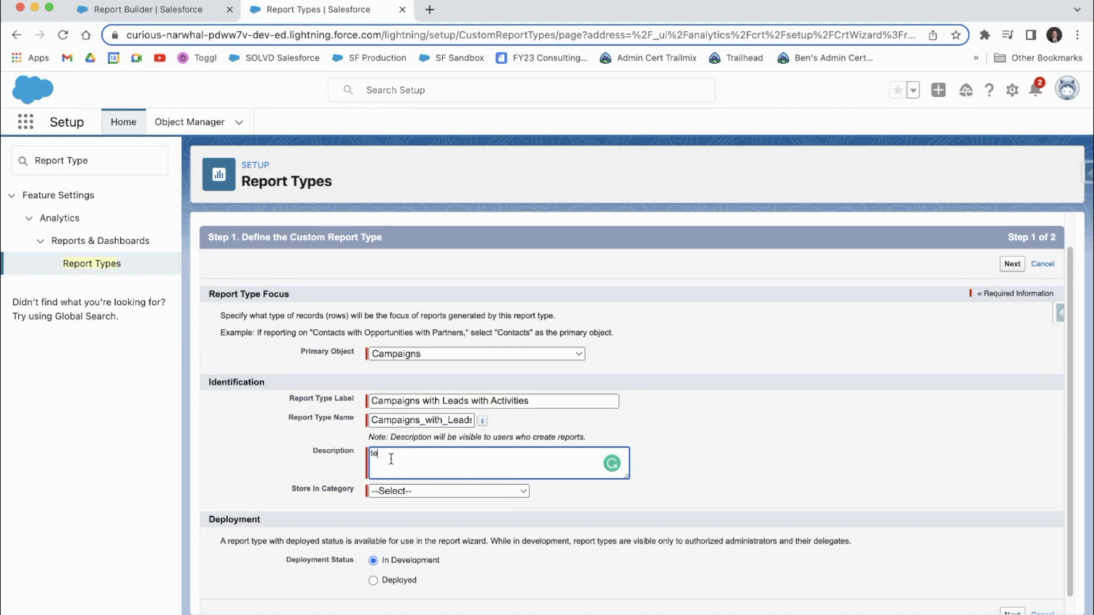
pyautogui.click(415, 507)
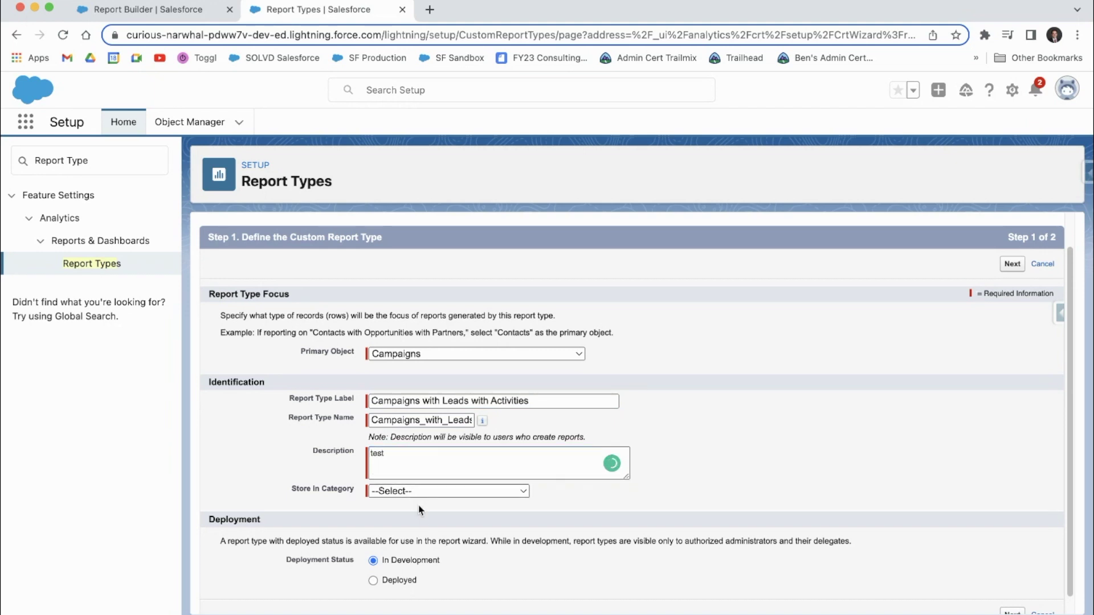
pyautogui.press('c')
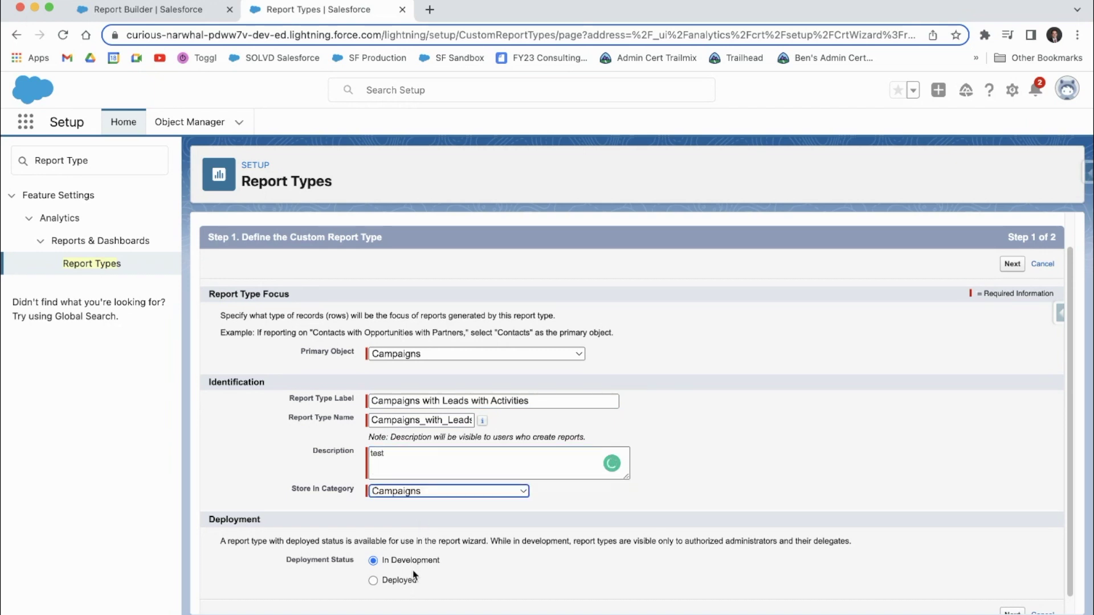
pyautogui.scroll(-1, 454, 553)
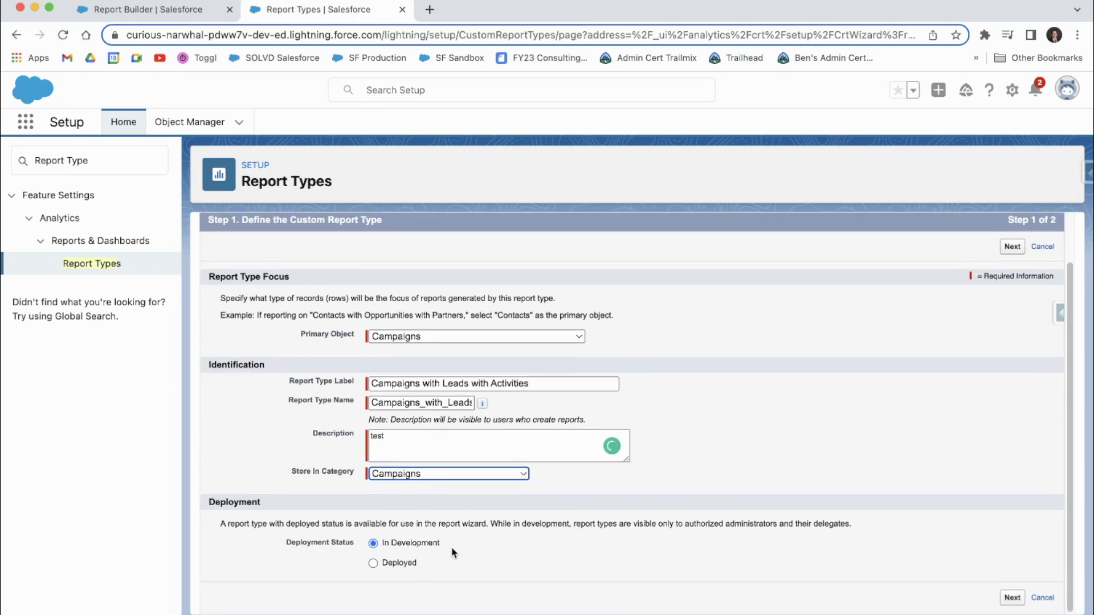
pyautogui.click(1011, 597)
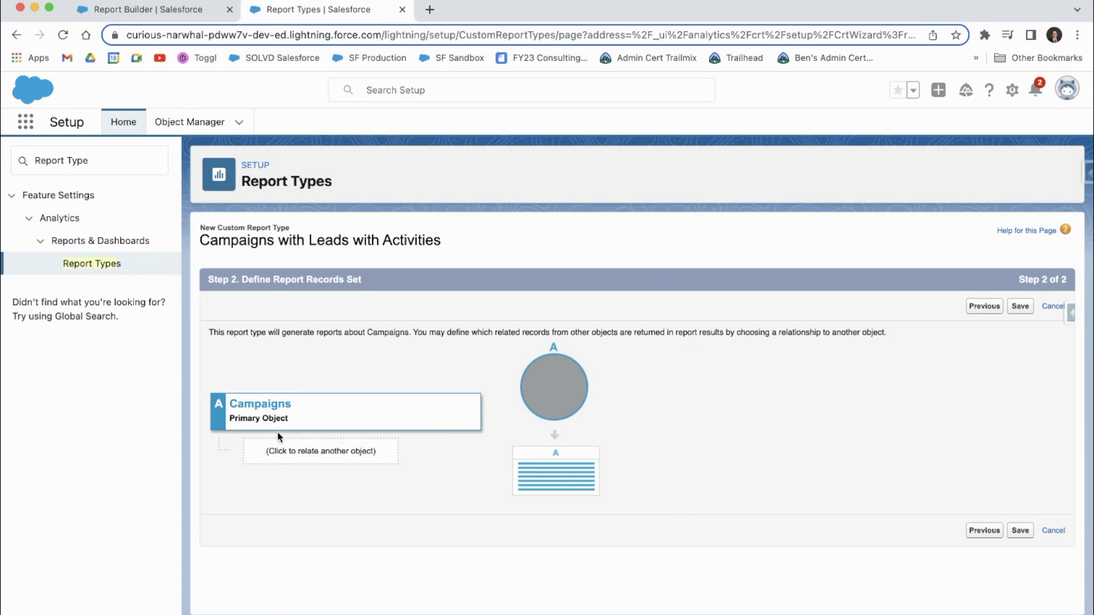
# Relate Leads to Campaigns as object B, allowing campaigns with or without leads
pyautogui.click(292, 458)
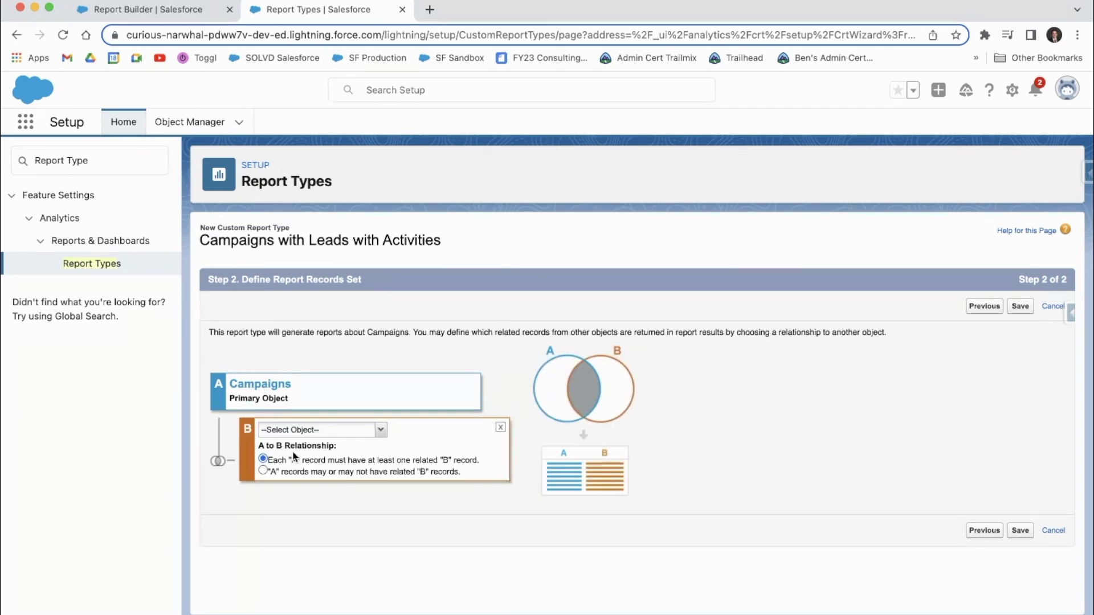
pyautogui.click(379, 431)
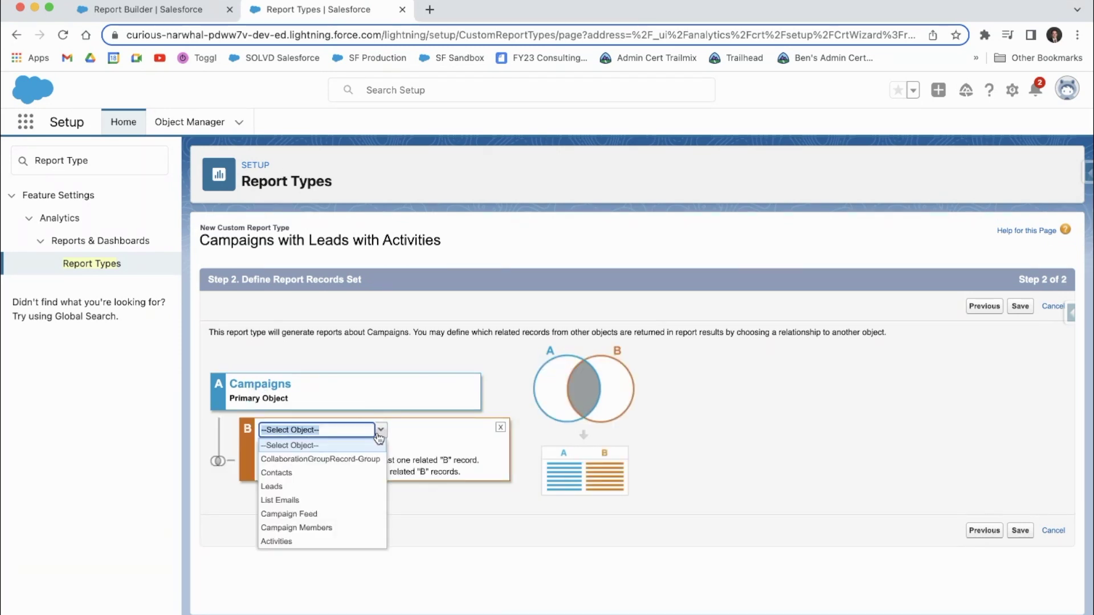
pyautogui.click(326, 488)
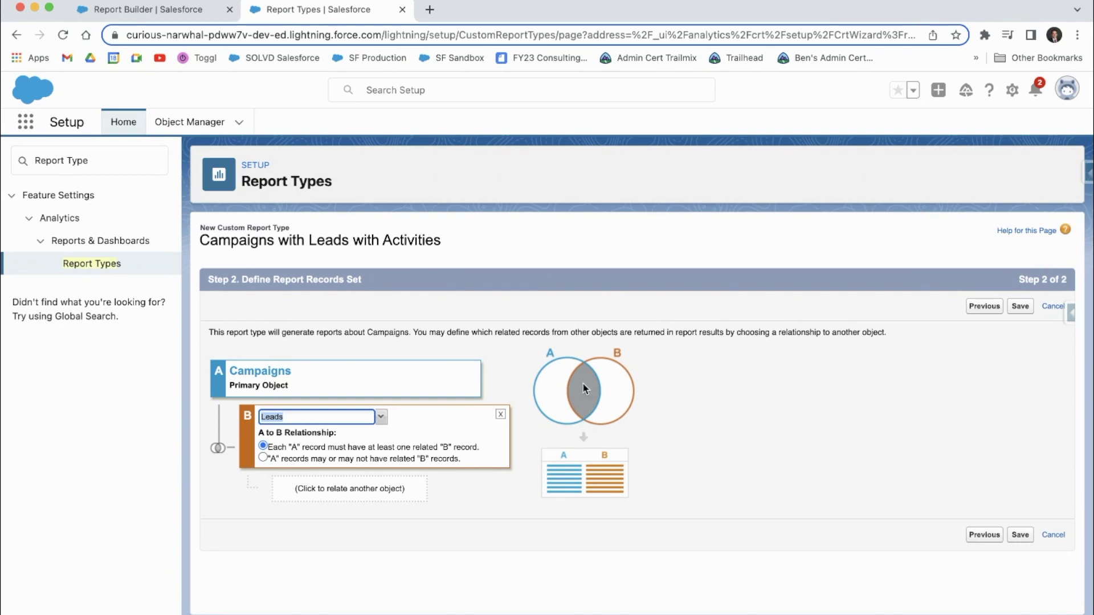
pyautogui.click(262, 457)
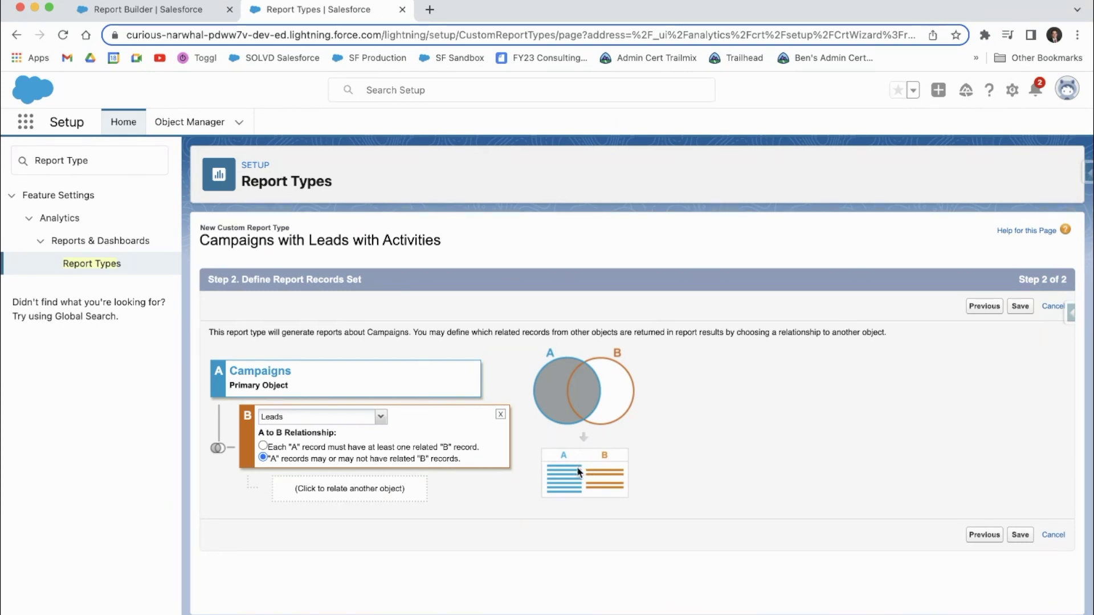
pyautogui.click(263, 447)
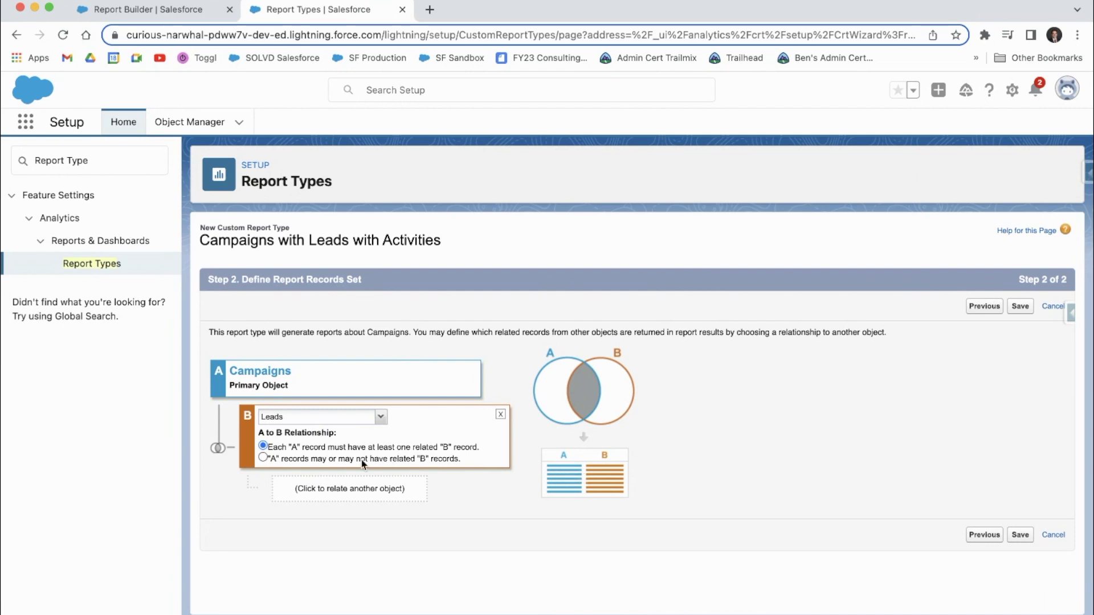
# Relate Activities to Leads as object C, requiring each lead to have at least one activity
pyautogui.click(309, 488)
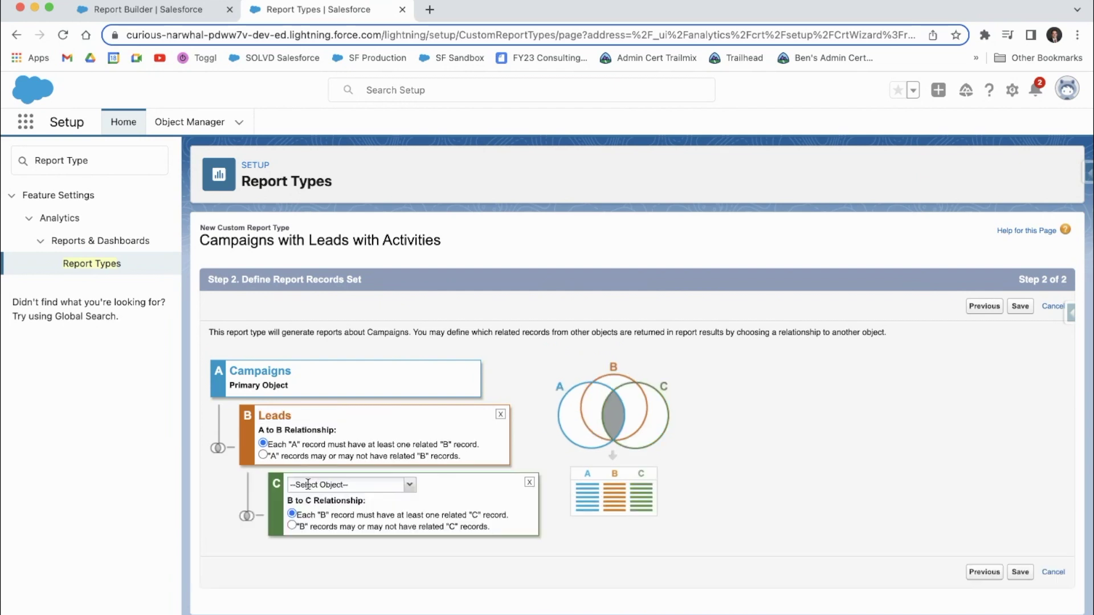
pyautogui.click(410, 486)
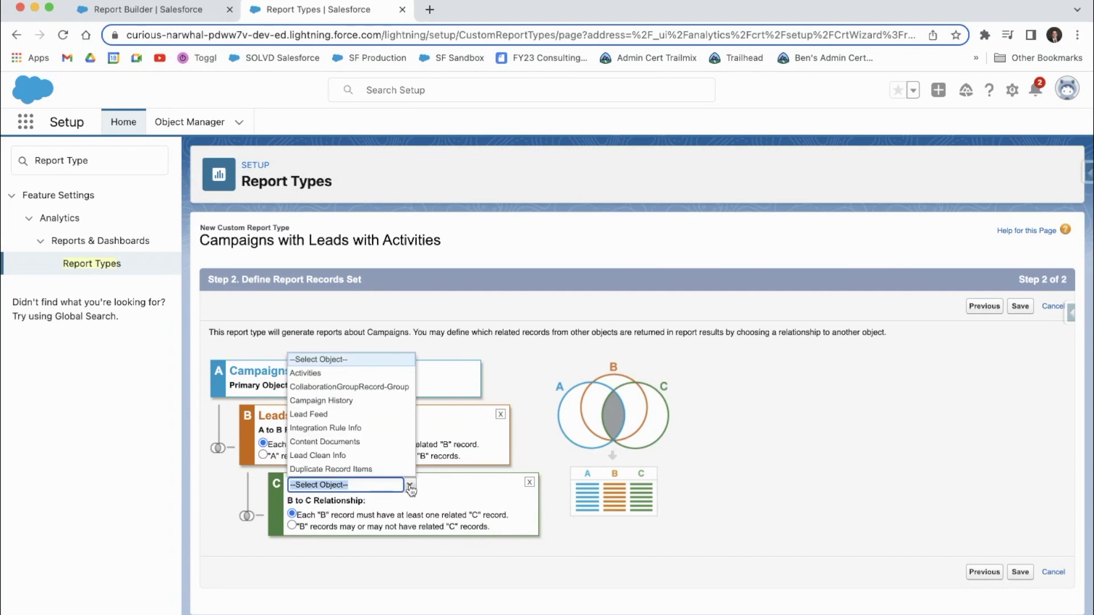
pyautogui.click(326, 373)
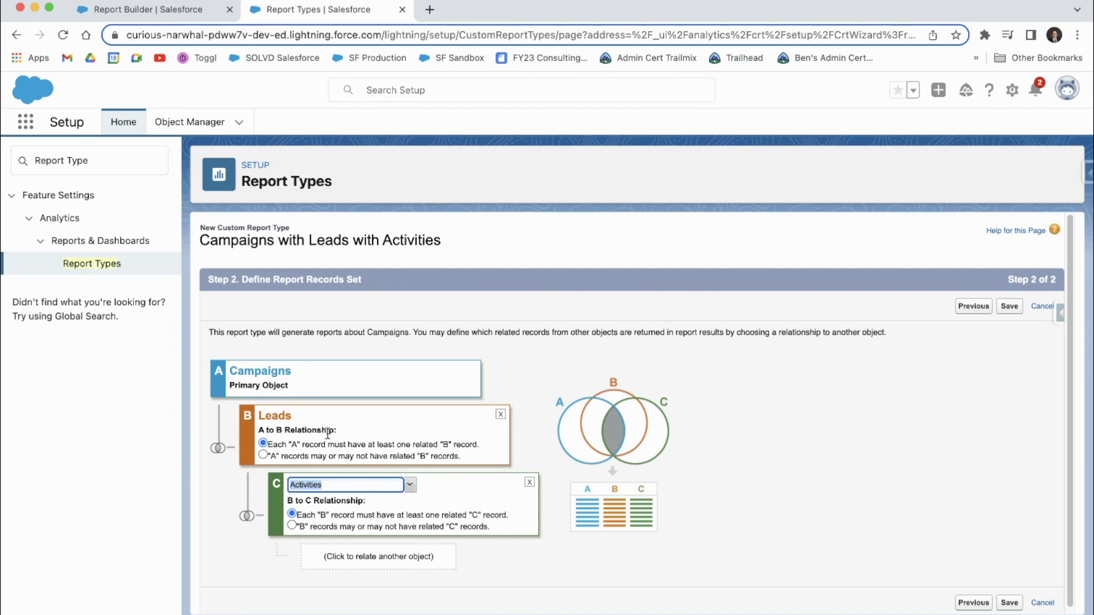
pyautogui.click(293, 525)
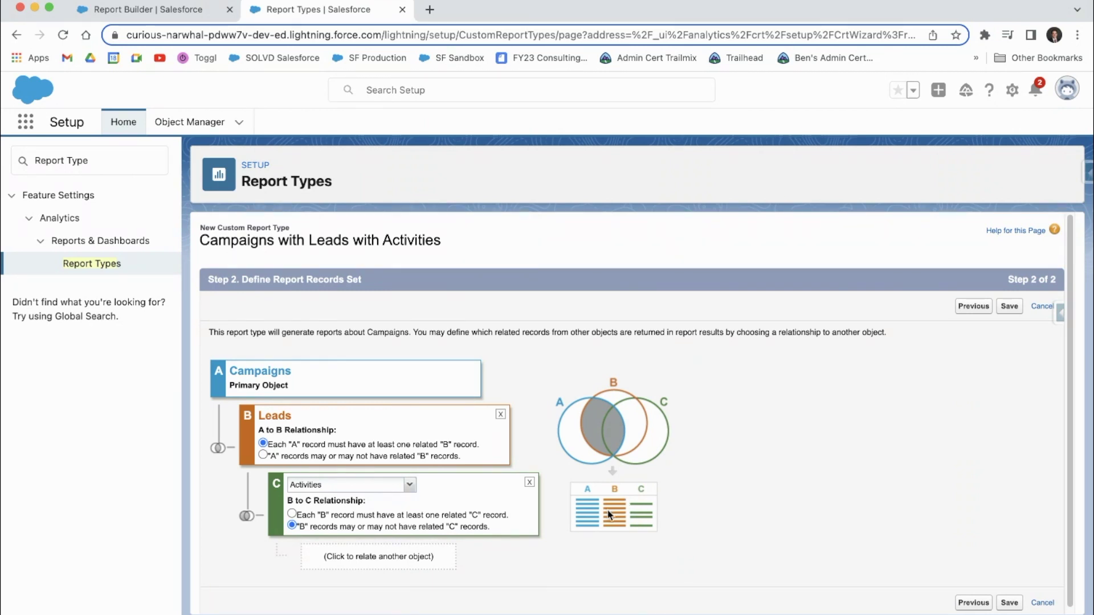
pyautogui.click(292, 514)
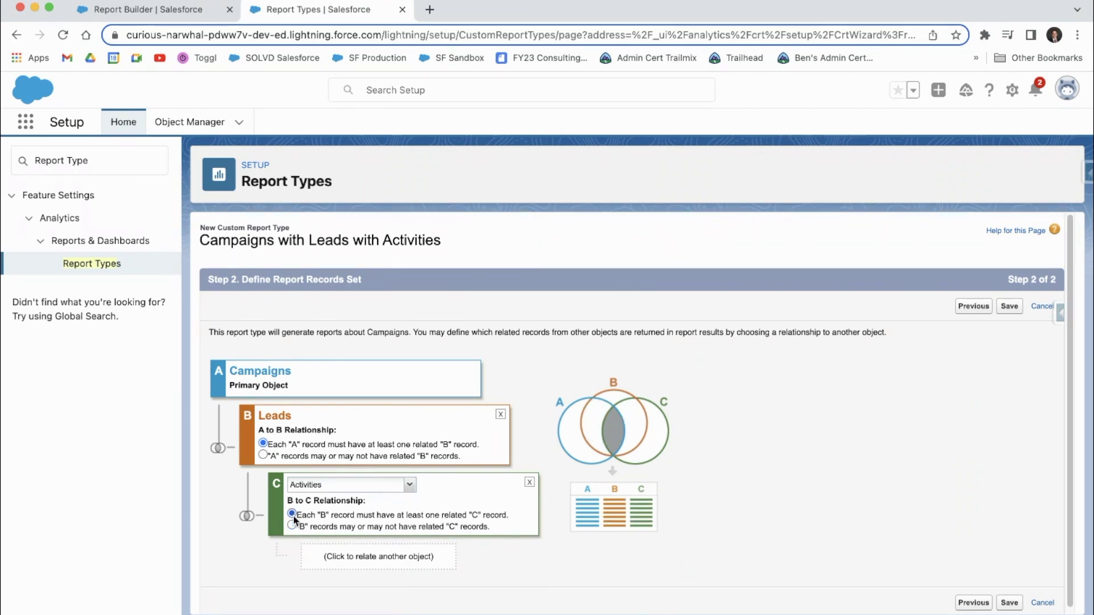
# Save the report type, reload Report Builder, and confirm it appears under the Campaigns category
pyautogui.click(1009, 603)
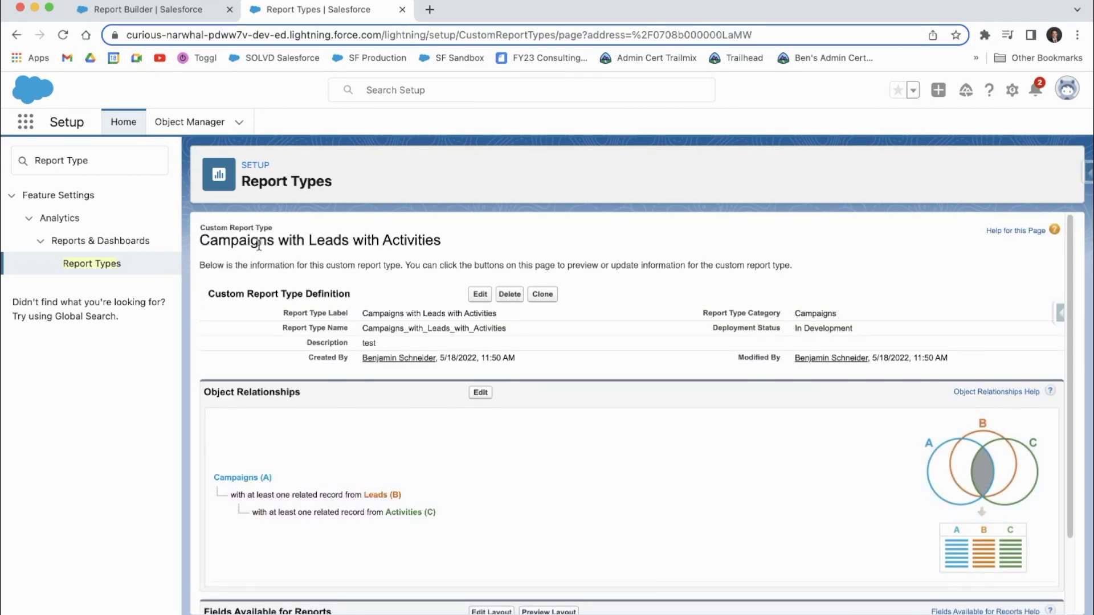
pyautogui.click(180, 12)
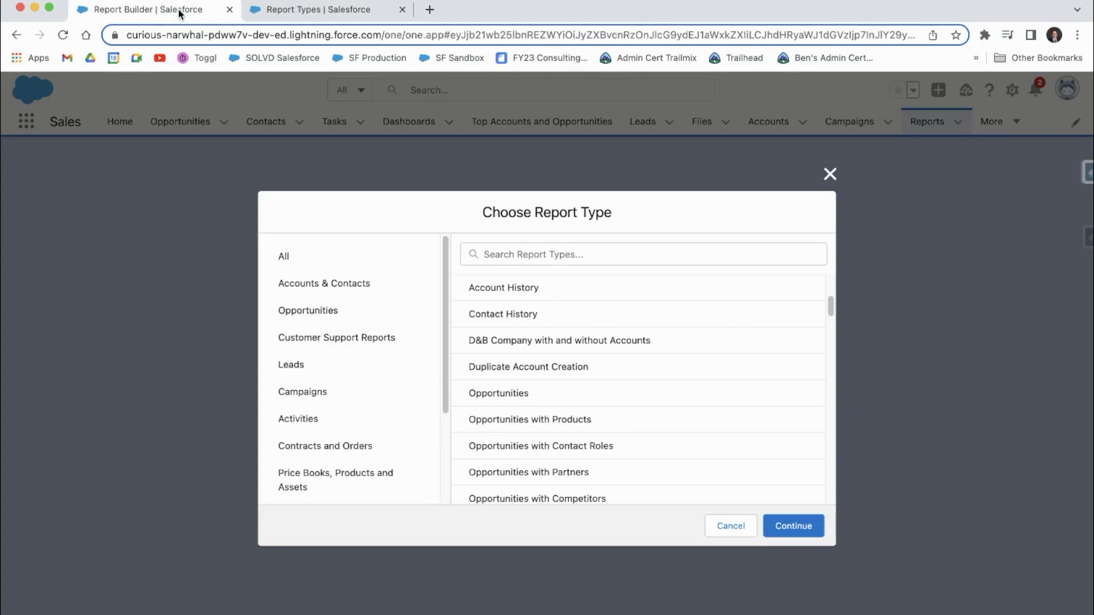
pyautogui.click(64, 34)
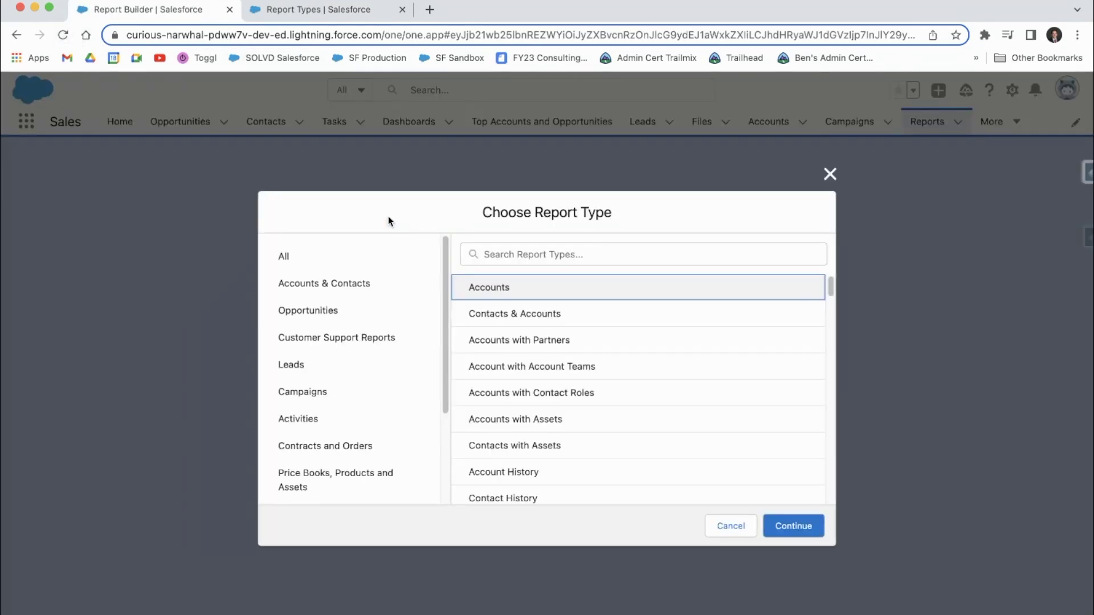
pyautogui.click(511, 254)
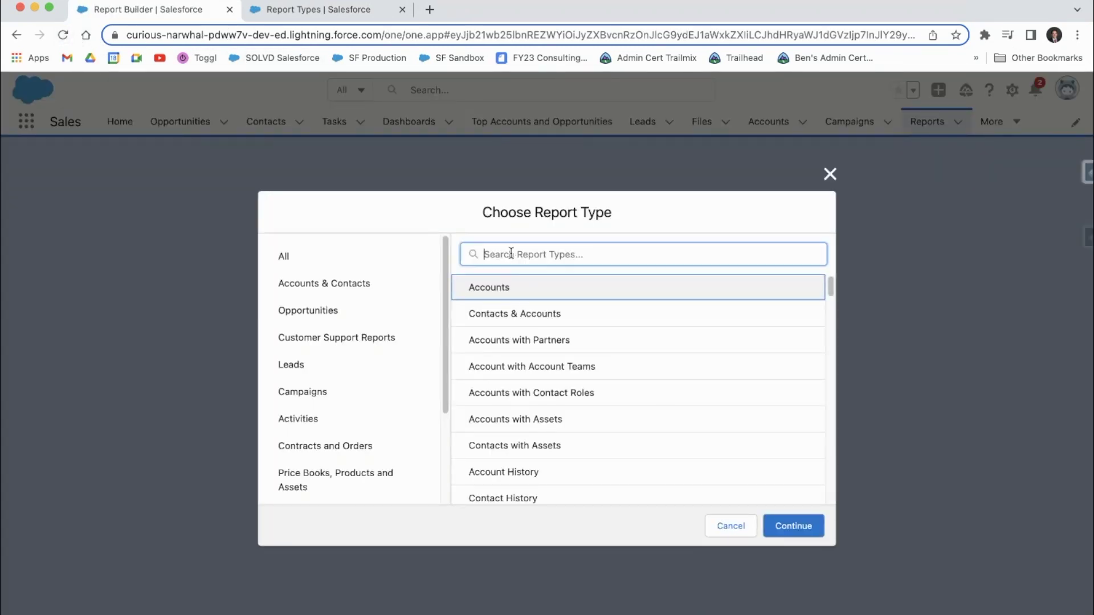
pyautogui.click(351, 389)
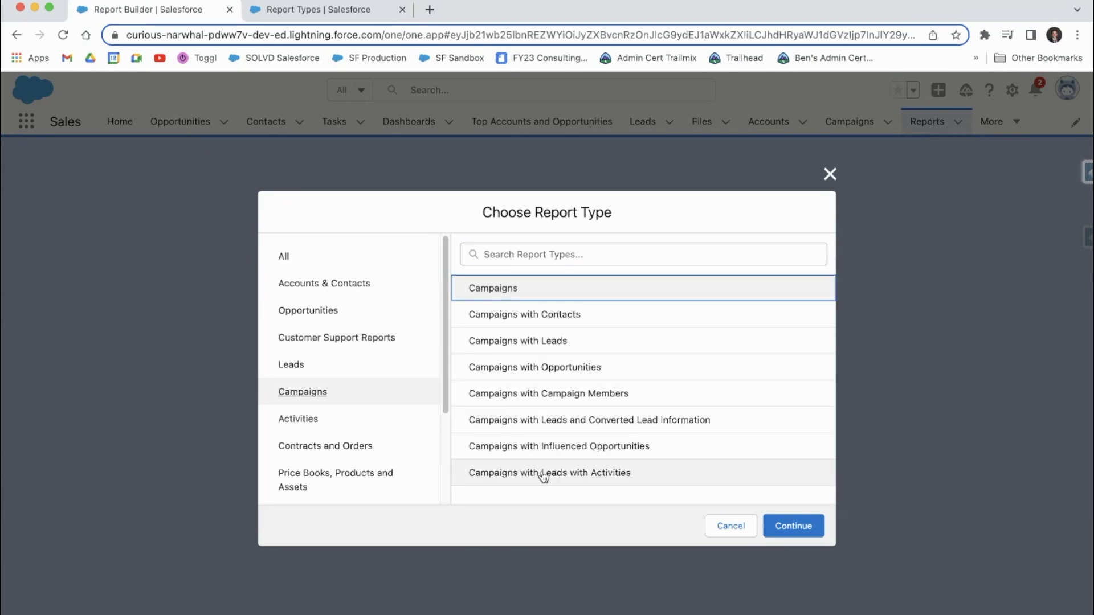